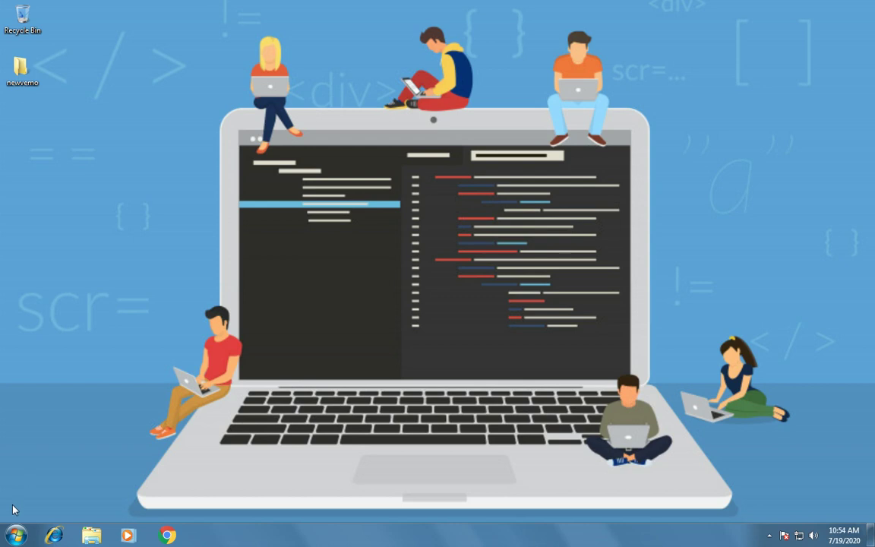
Step: Launch Google Chrome by searching 'CHRO' in the Windows Start menu
left_click(14, 537)
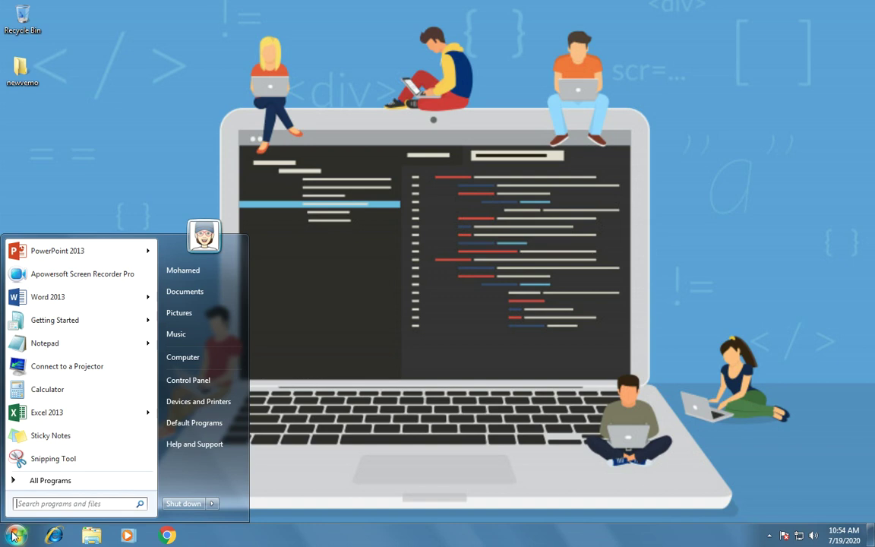
type("CHRO")
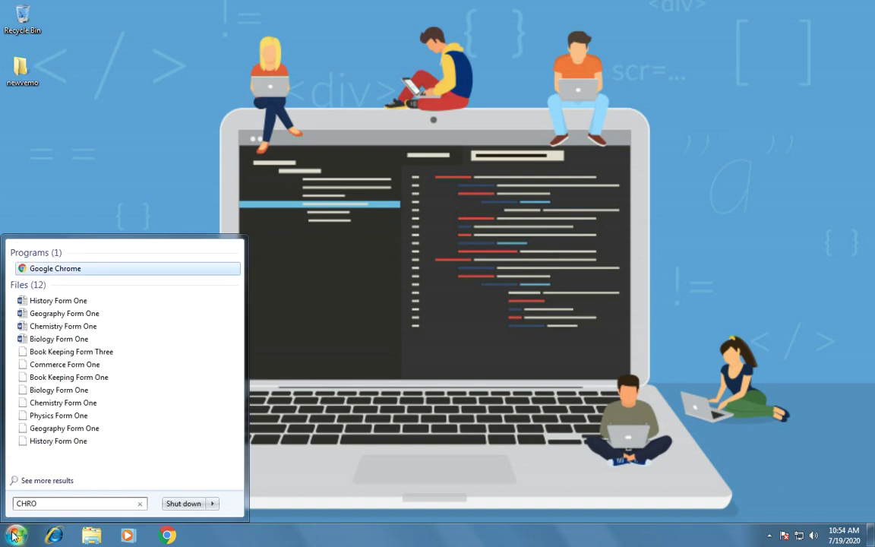
left_click(64, 274)
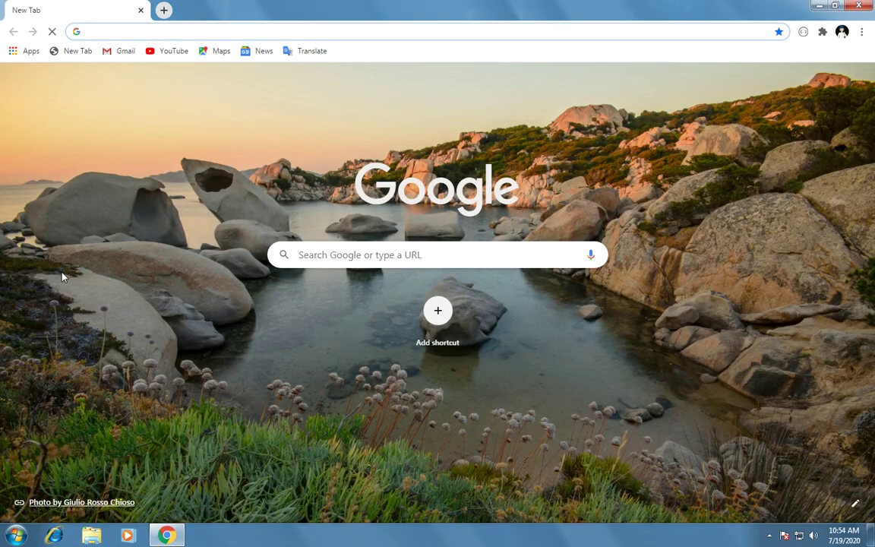
Step: Go to newvemo.com in the Chrome address bar
left_click(390, 255)
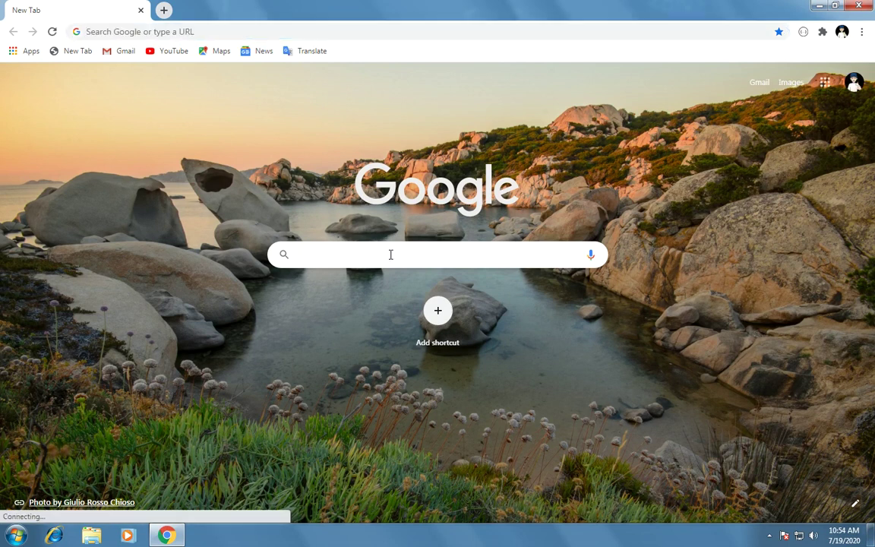
type("newve")
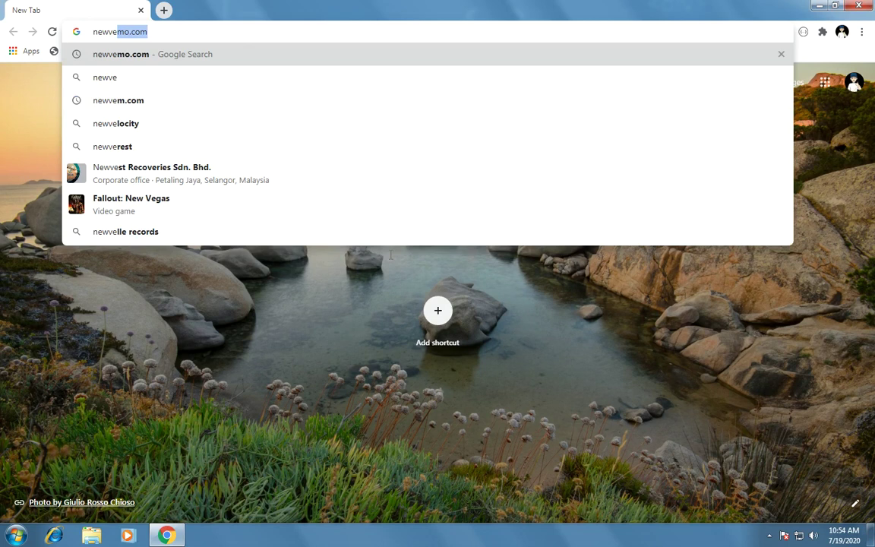
type("mo.c")
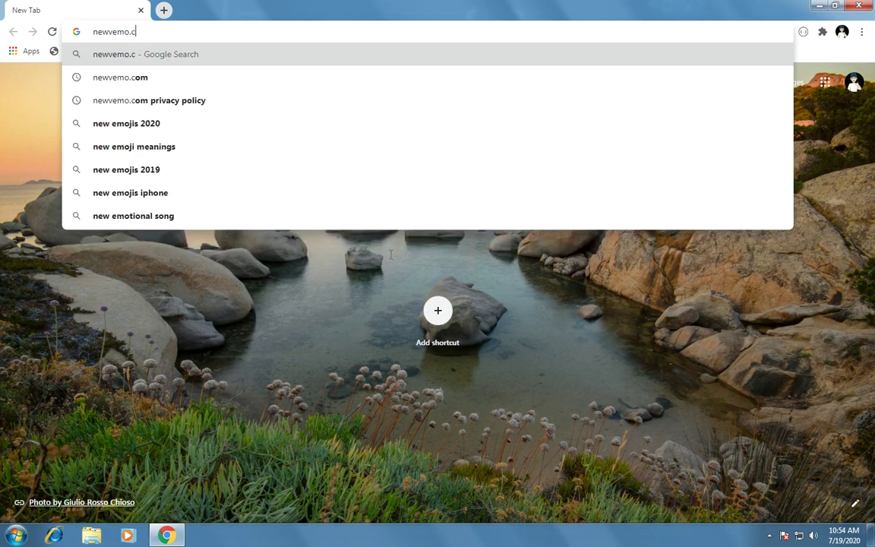
type("om")
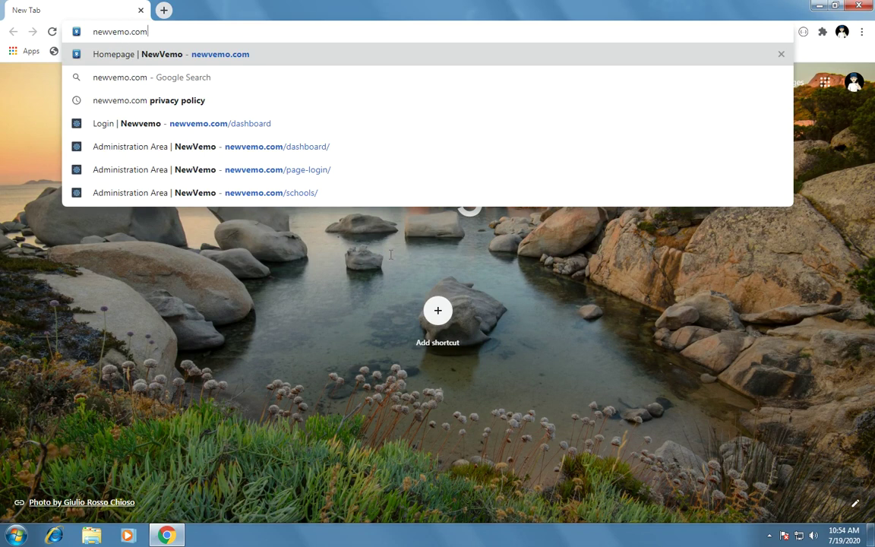
key("Return")
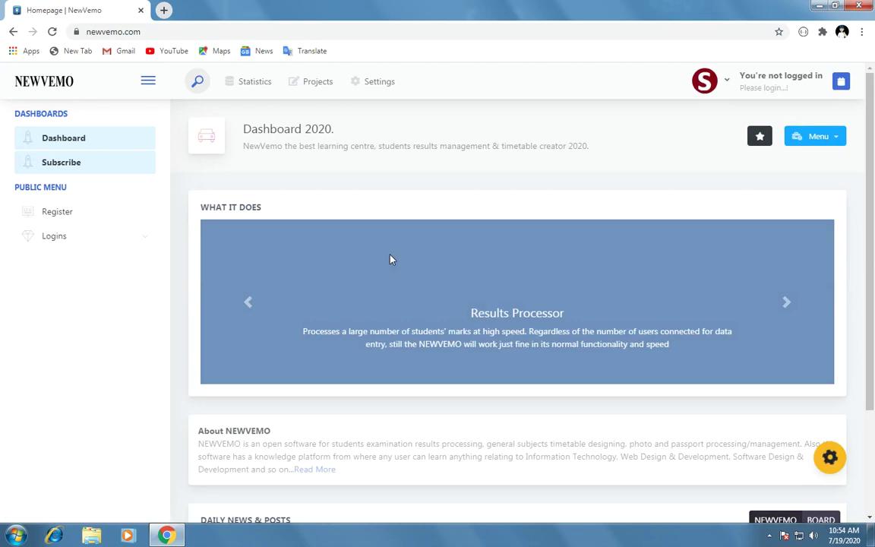
Step: Scroll the NewVemo homepage past What It Does down to Daily News & Posts
left_click_drag(870, 280, 873, 127)
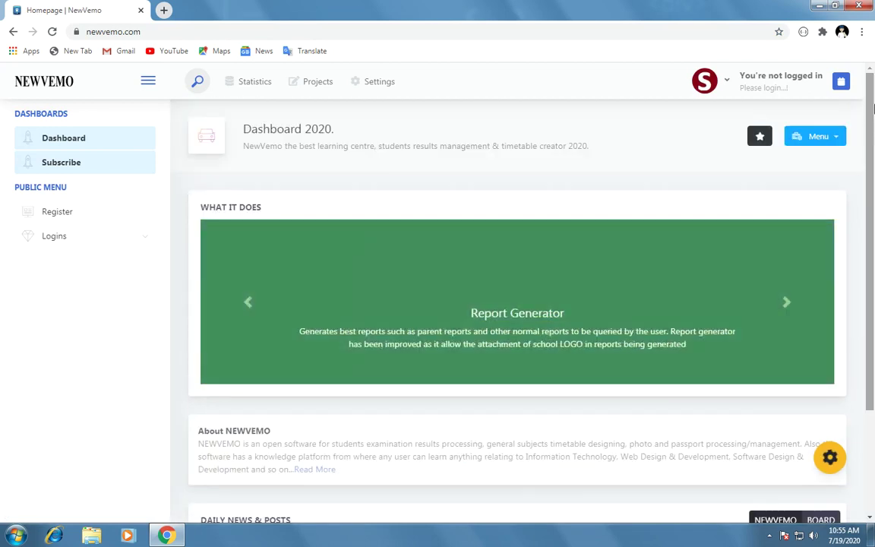
scroll(734, 395, "down", 2)
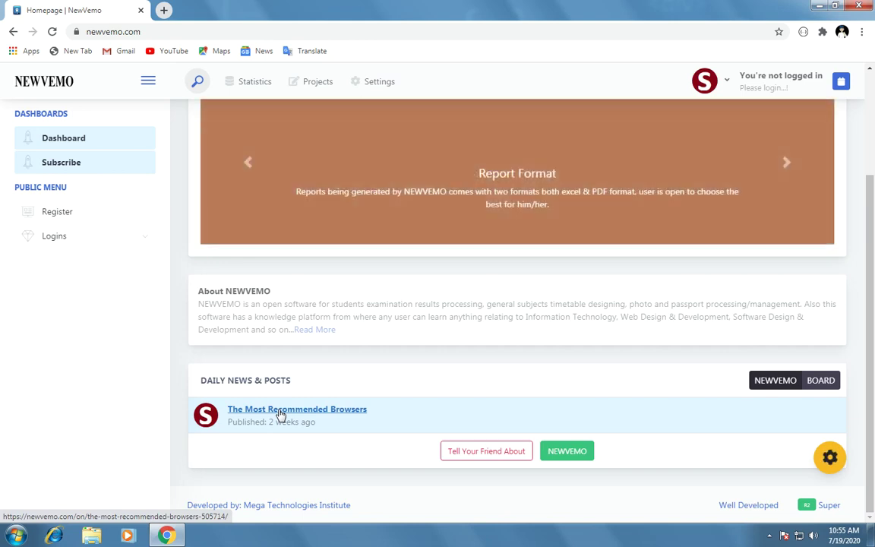
Step: Open the 'The Most Recommended Browsers' post and scroll through the article
left_click(281, 410)
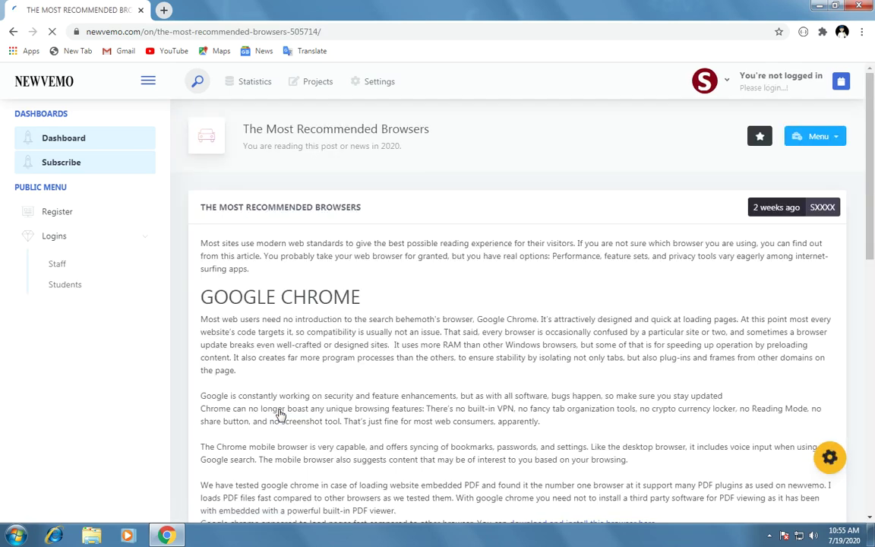
left_click_drag(200, 297, 257, 320)
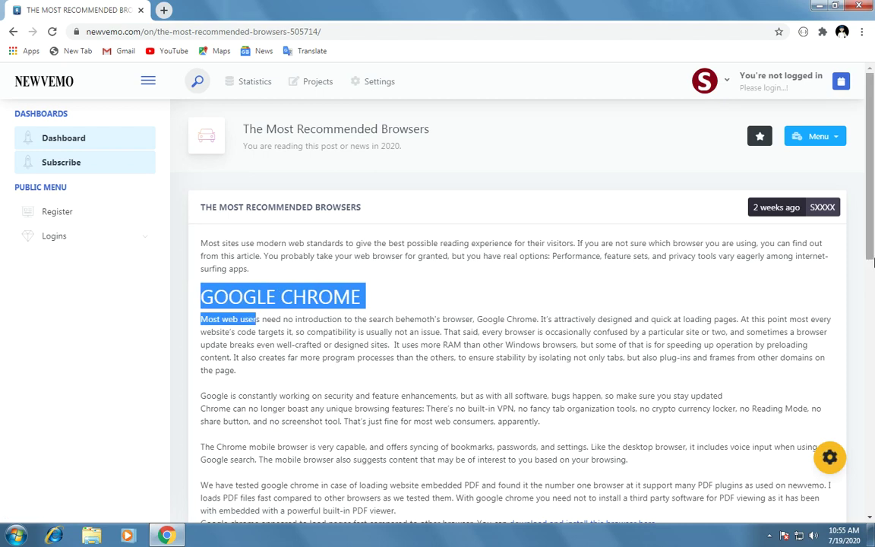
left_click_drag(874, 258, 868, 414)
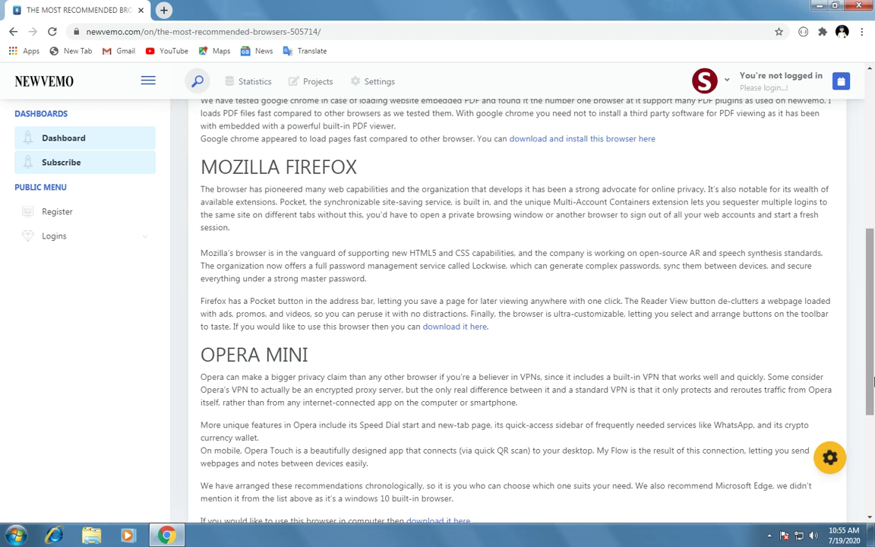
left_click_drag(871, 382, 863, 122)
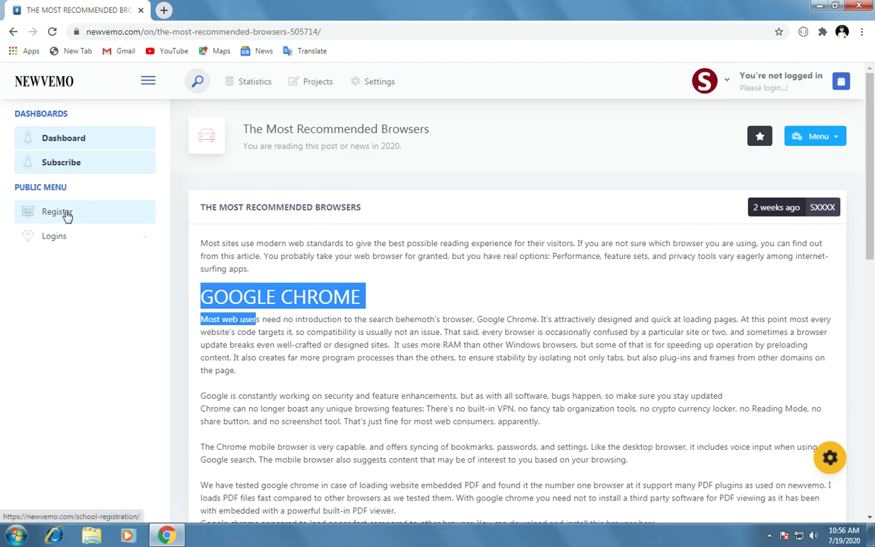
Step: Register school MFANO SECONDARY SCHOOL with code S1234 and Government ownership
left_click(67, 216)
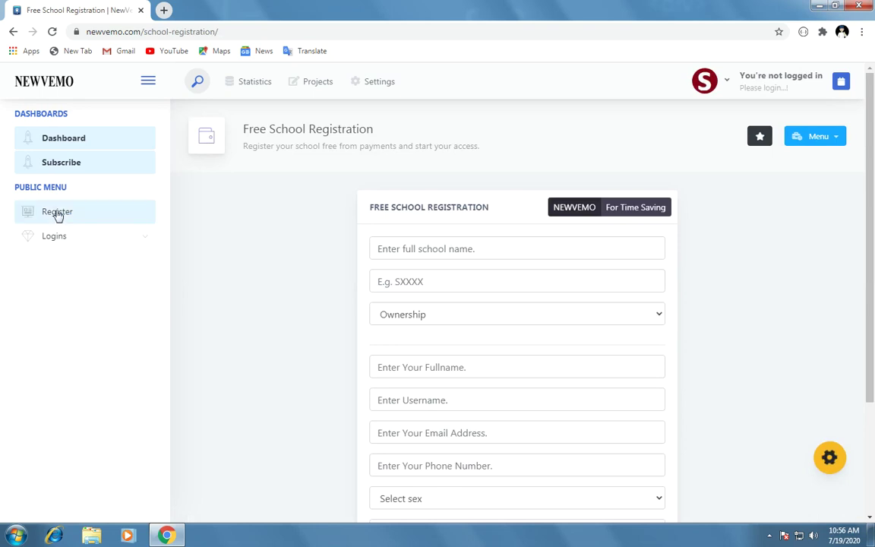
left_click(437, 250)
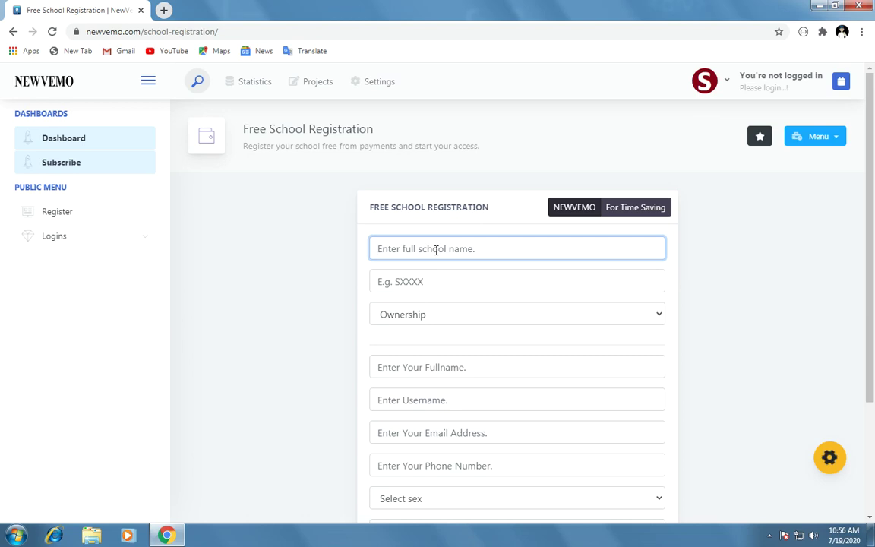
type("MFANO SECONDA")
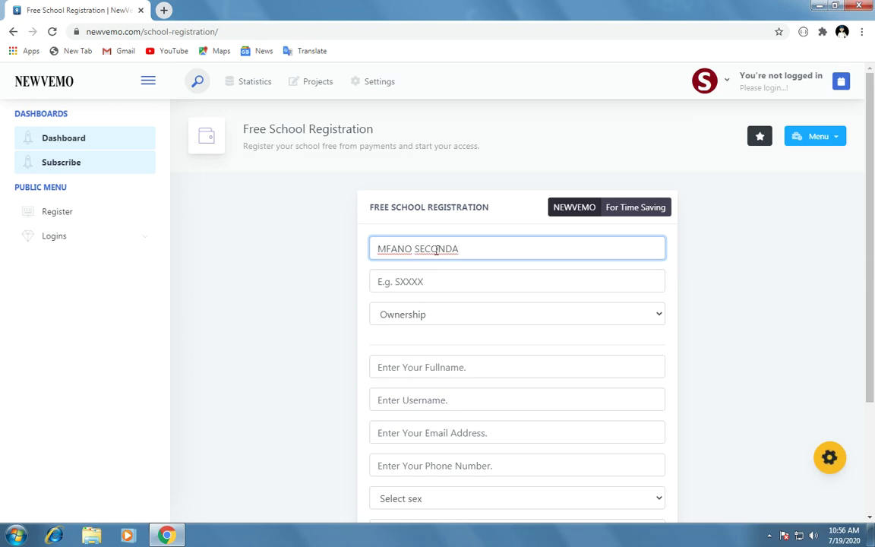
type("RY SCHOOL")
left_click(447, 282)
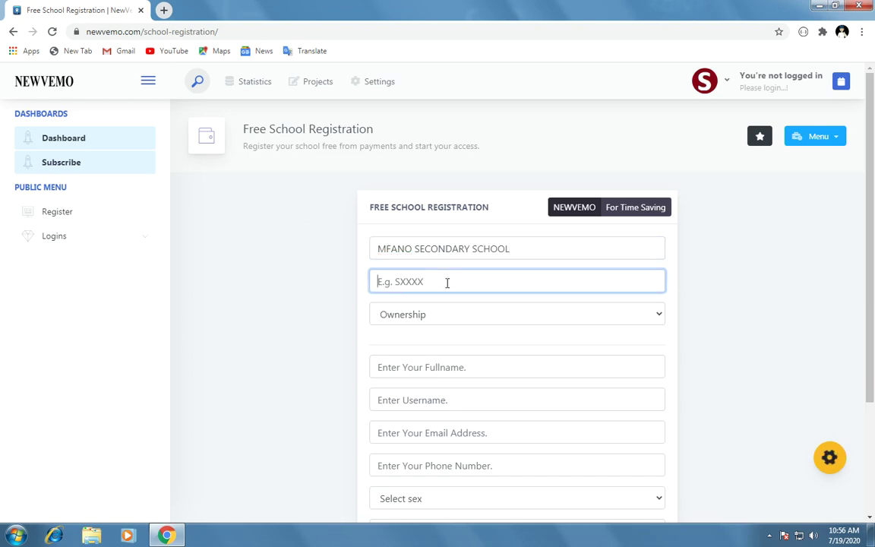
type("S1234")
left_click(403, 315)
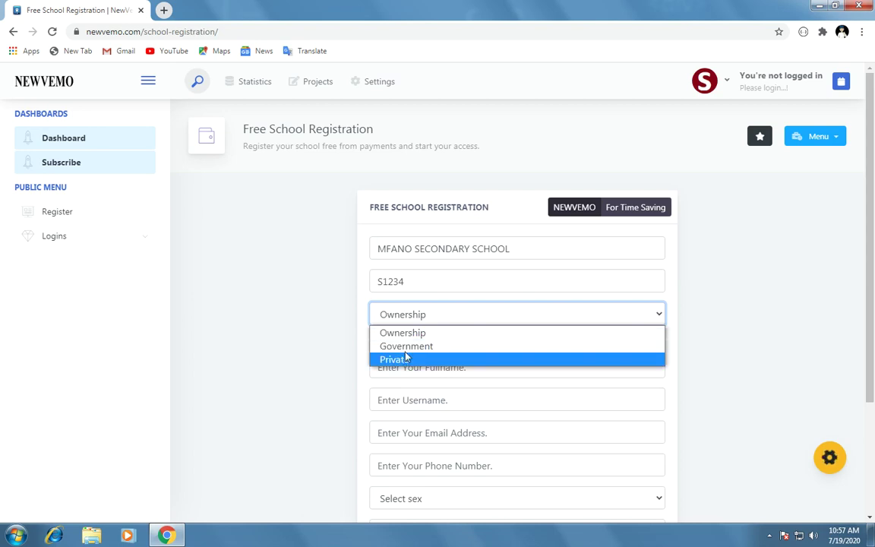
left_click(410, 348)
scroll(872, 374, "down", 1)
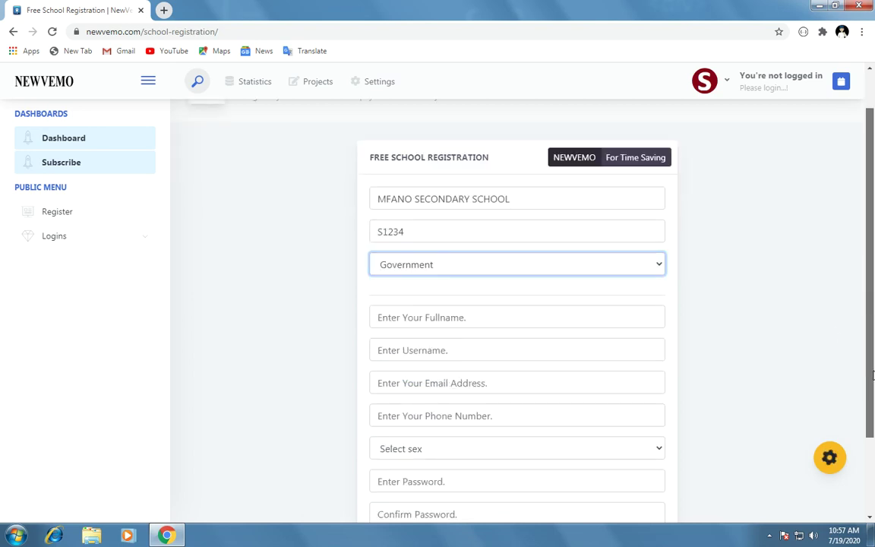
Step: Enter the registrant's full name and username, correcting typing mistakes
scroll(872, 375, "down", 2)
left_click(504, 214)
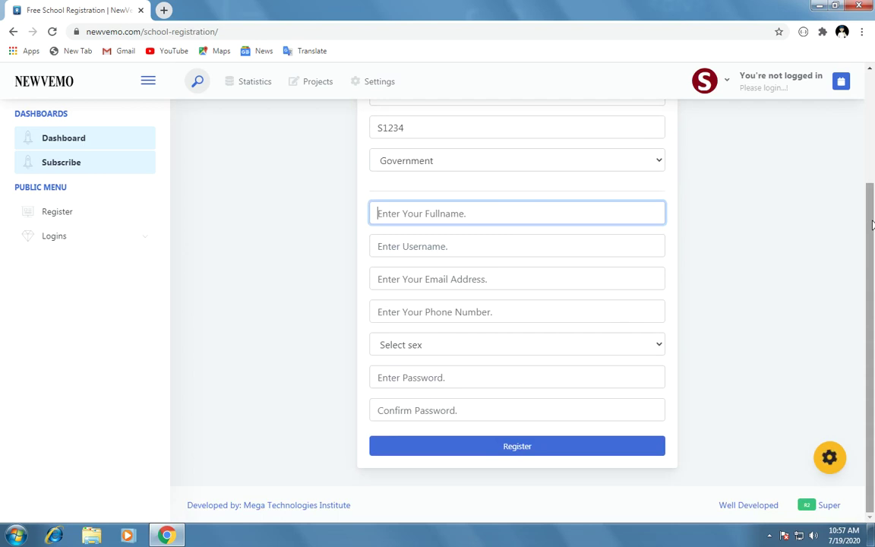
type("kHAL")
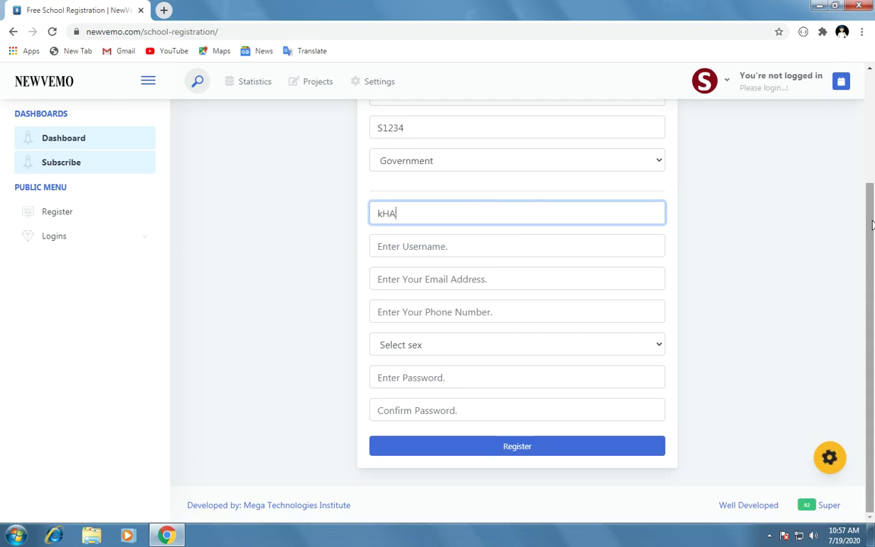
key("BackSpace")
key("BackSpace")
key("BackSpace")
key("BackSpace")
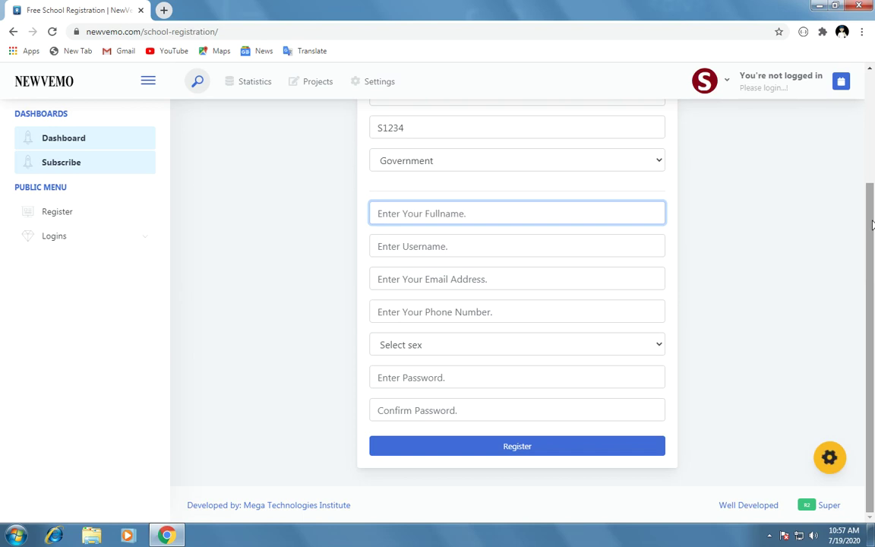
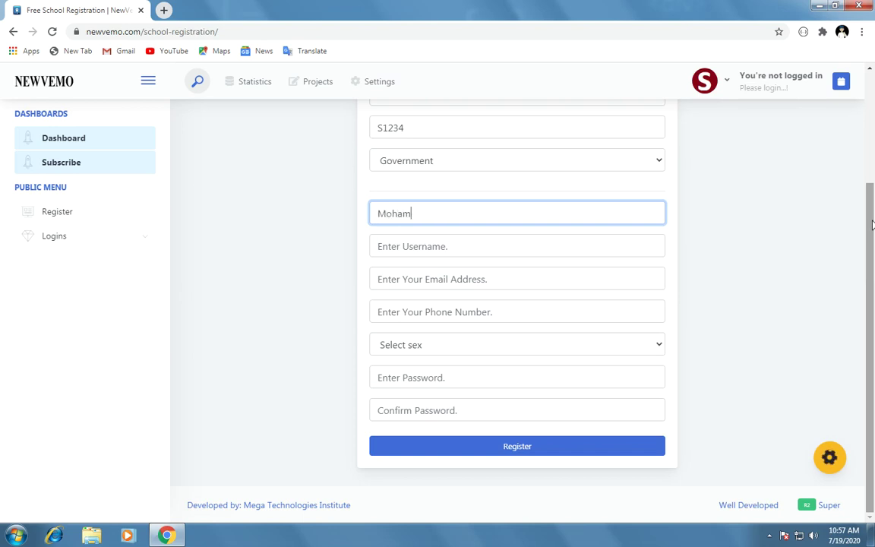
left_click(454, 248)
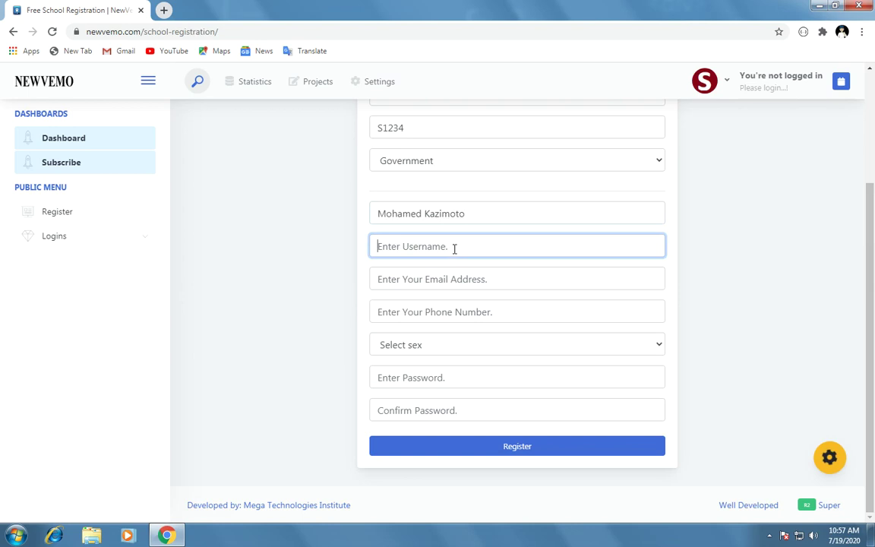
type("mohmaed")
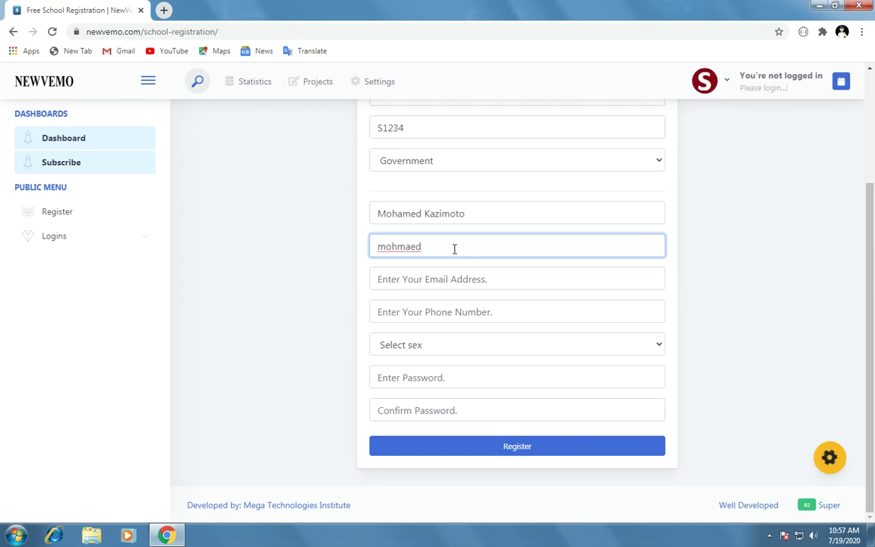
key("BackSpace")
key("BackSpace")
key("BackSpace")
type("hamed")
Step: Fill in the contact's e-mail address and phone number
left_click(437, 279)
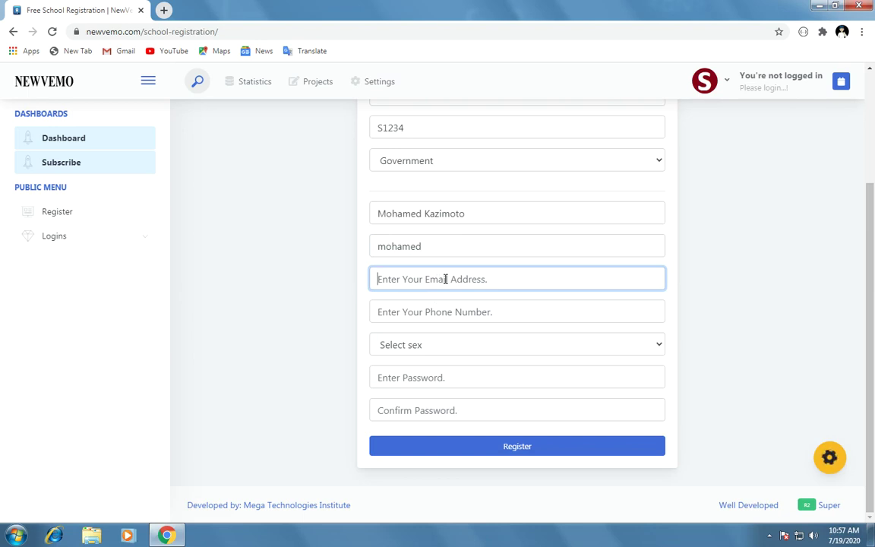
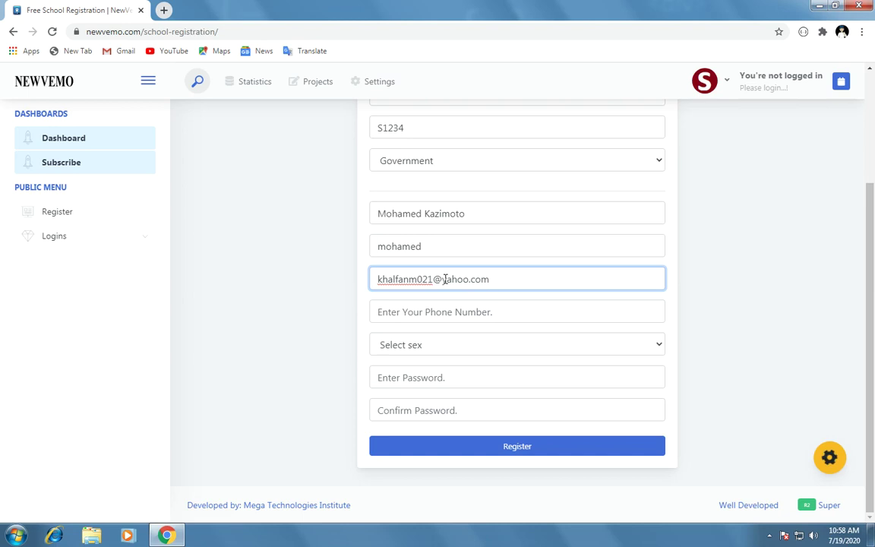
left_click(414, 312)
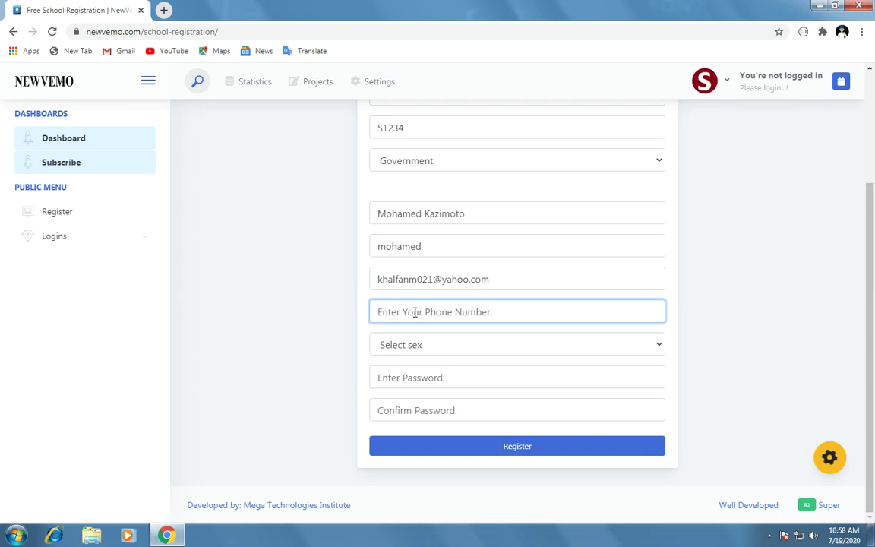
type("07")
key("BackSpace")
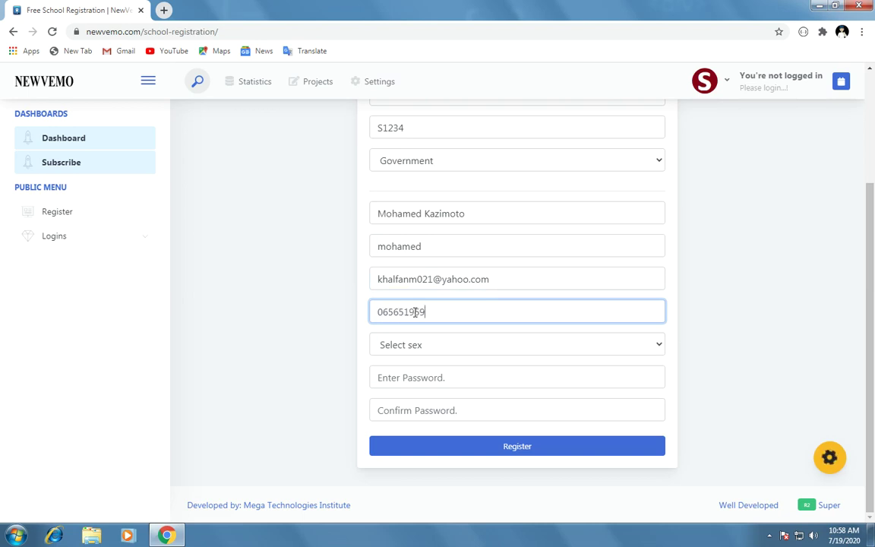
Step: Set sex to Male and enter and confirm the account password
left_click(411, 346)
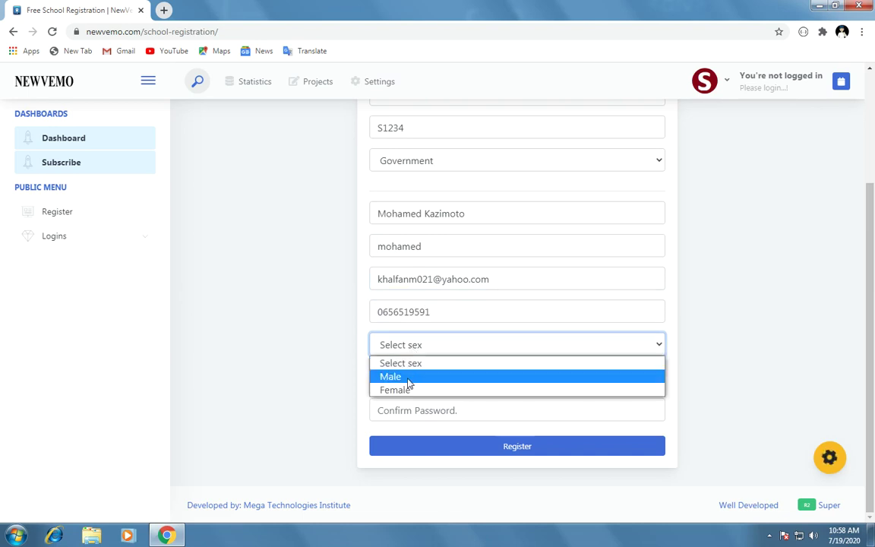
left_click(409, 382)
left_click(434, 378)
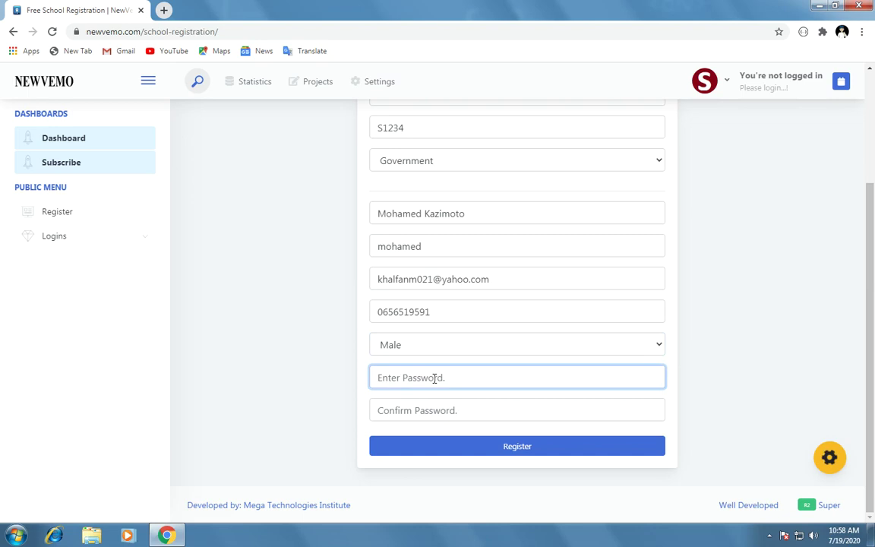
type("•••••")
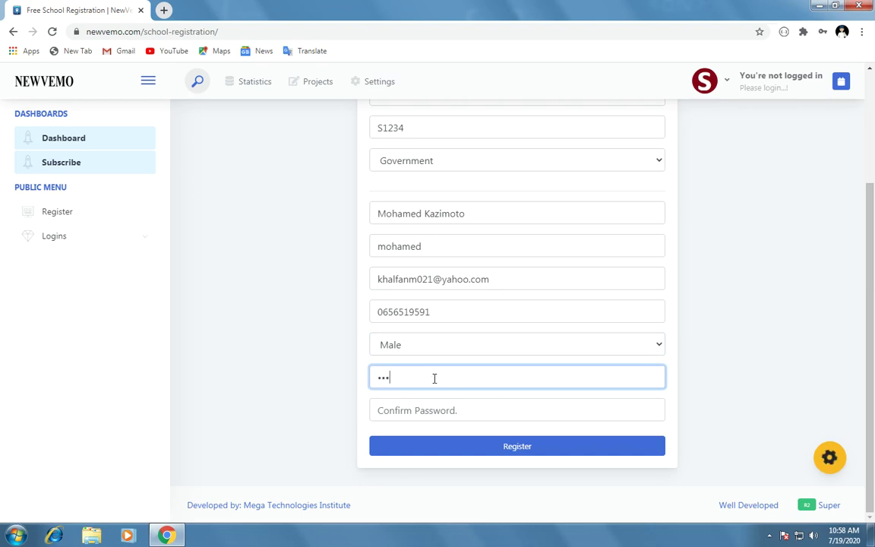
type("••")
type("•")
left_click(416, 408)
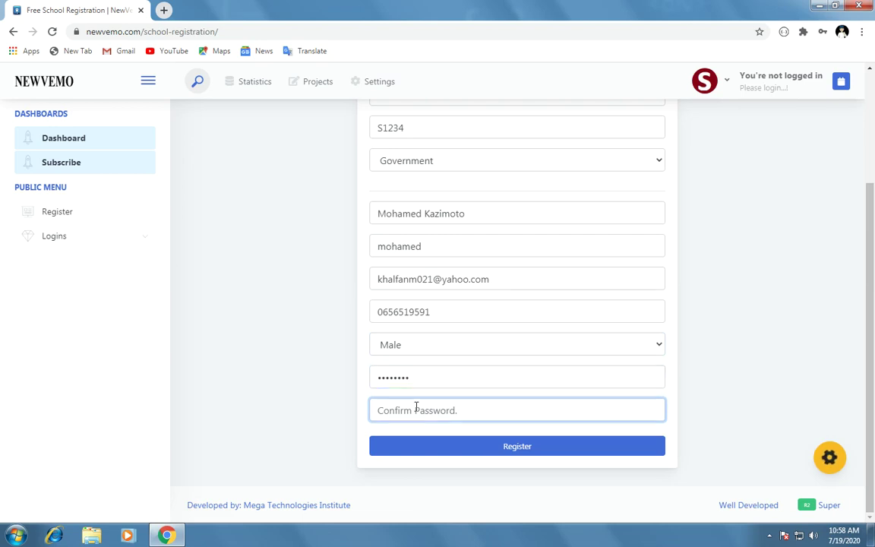
type("••••••••")
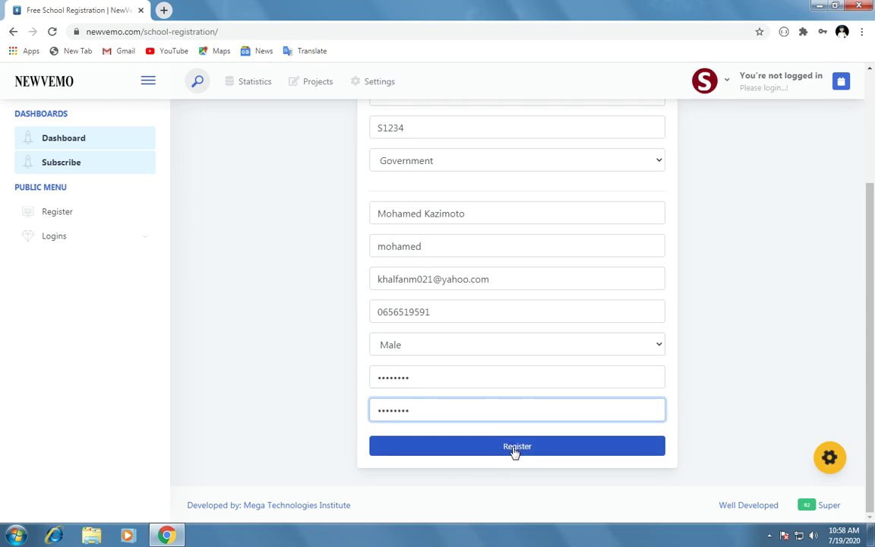
Step: Submit the registration, then try logging in on Staff Login with the new username and password
left_click(514, 449)
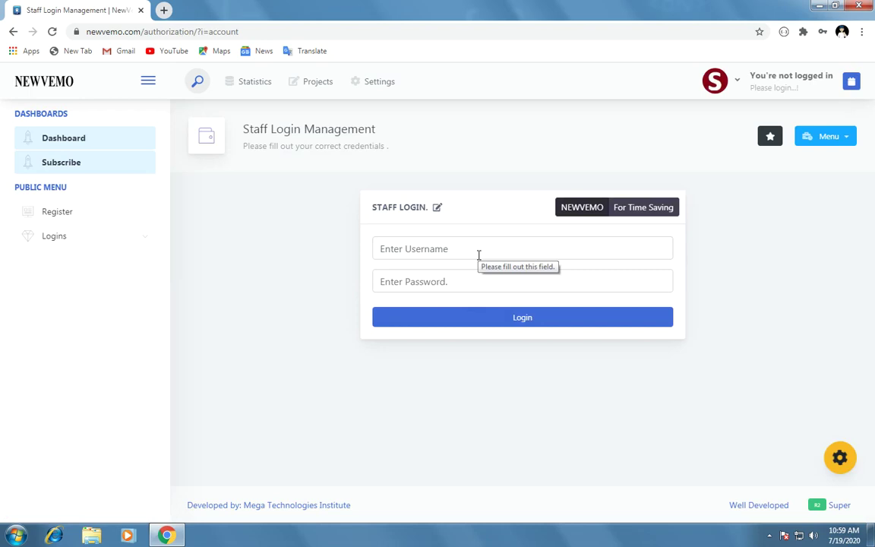
left_click(481, 249)
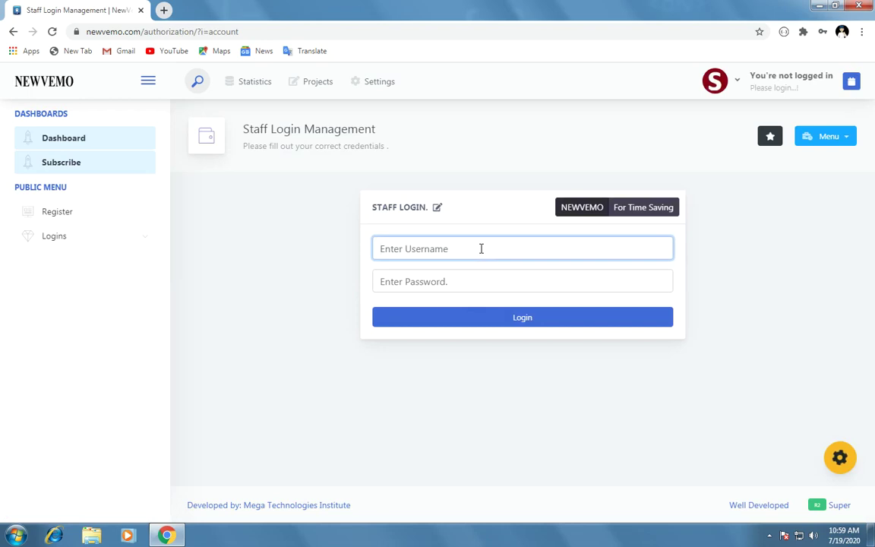
type("moh")
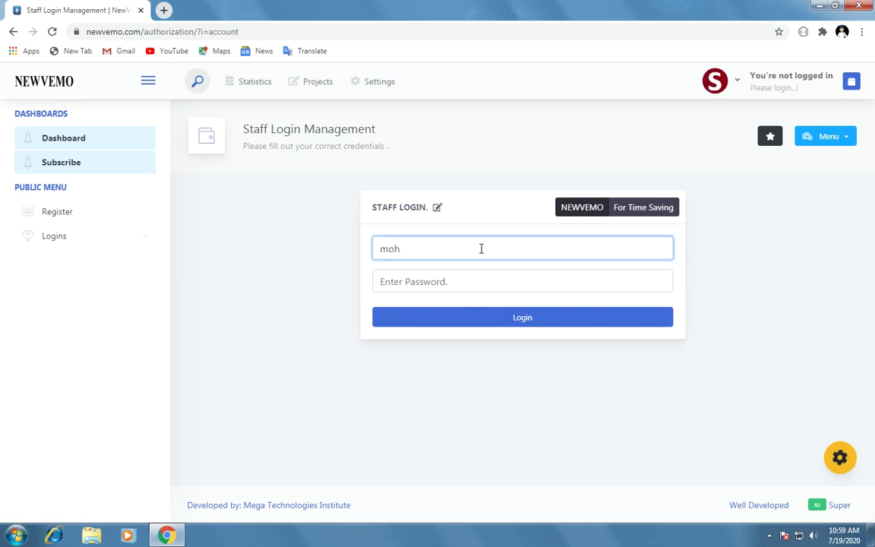
type("amed")
left_click(457, 282)
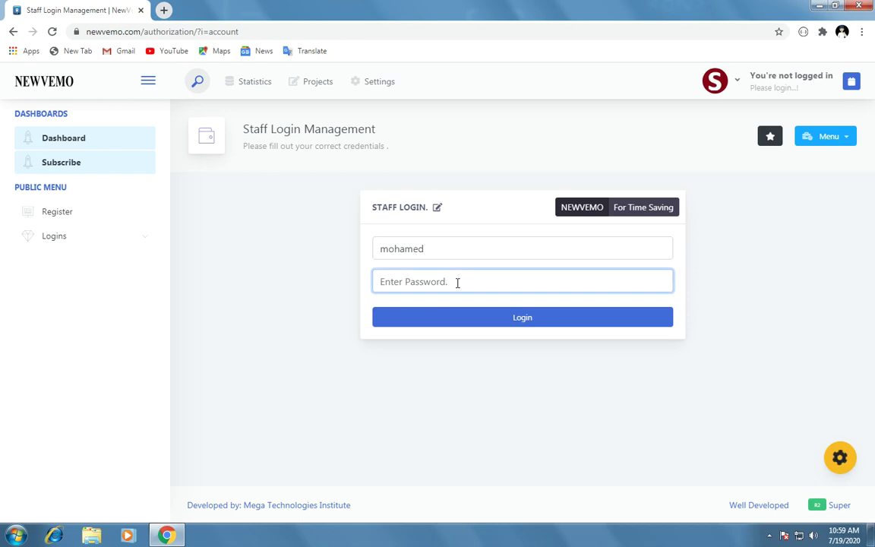
type("123456")
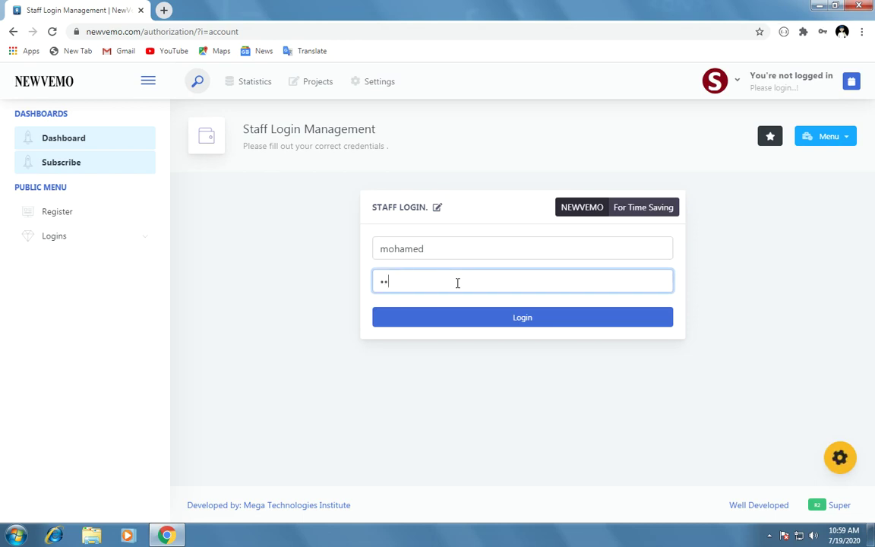
type("78")
left_click(535, 327)
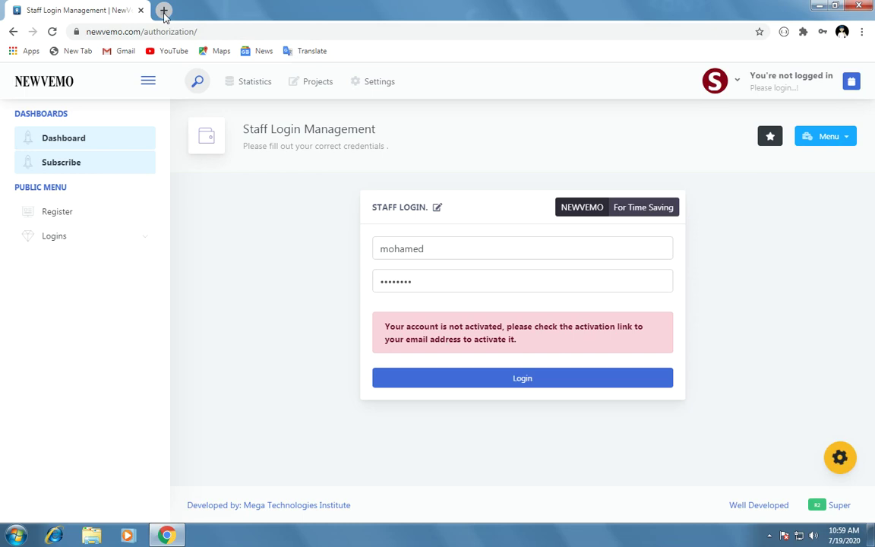
Step: Open the Yahoo website in a new browser tab
left_click(164, 10)
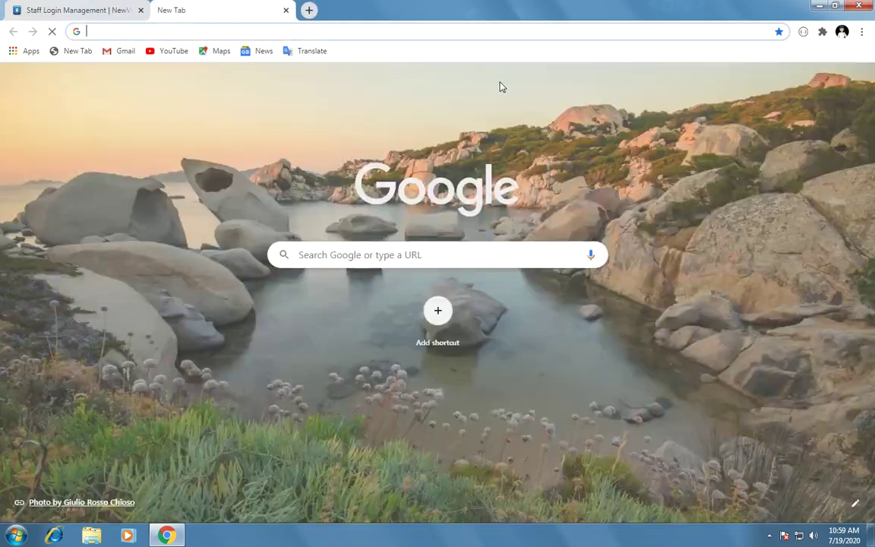
type("yahoo")
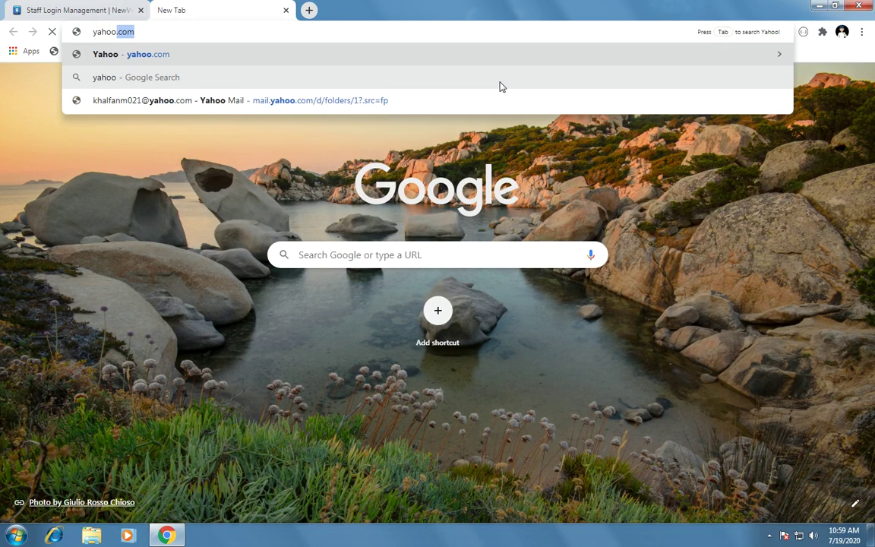
key("Return")
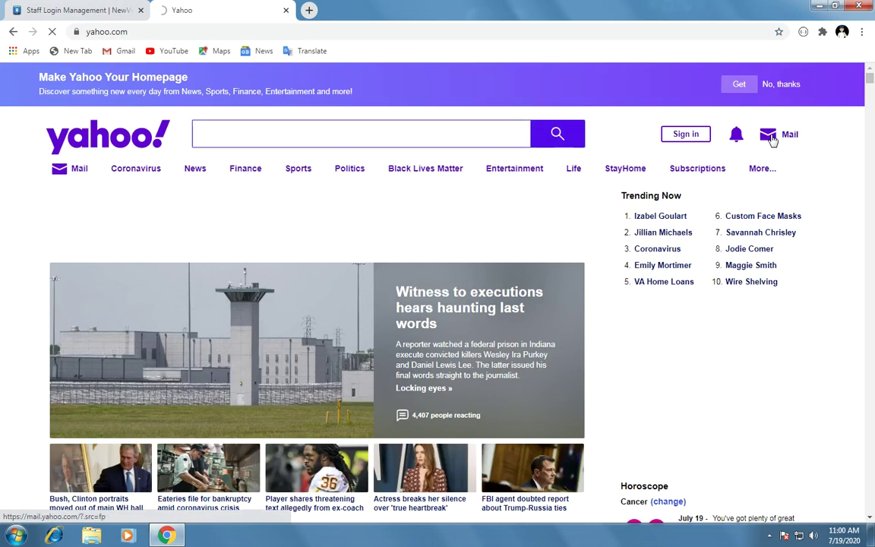
Step: Sign in to Yahoo Mail with the saved e-mail address and its password
left_click(769, 137)
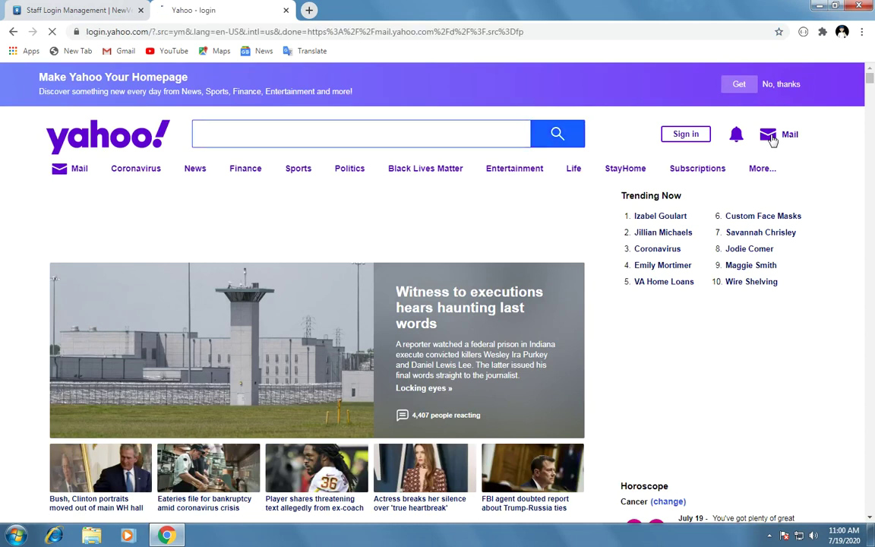
type("kha")
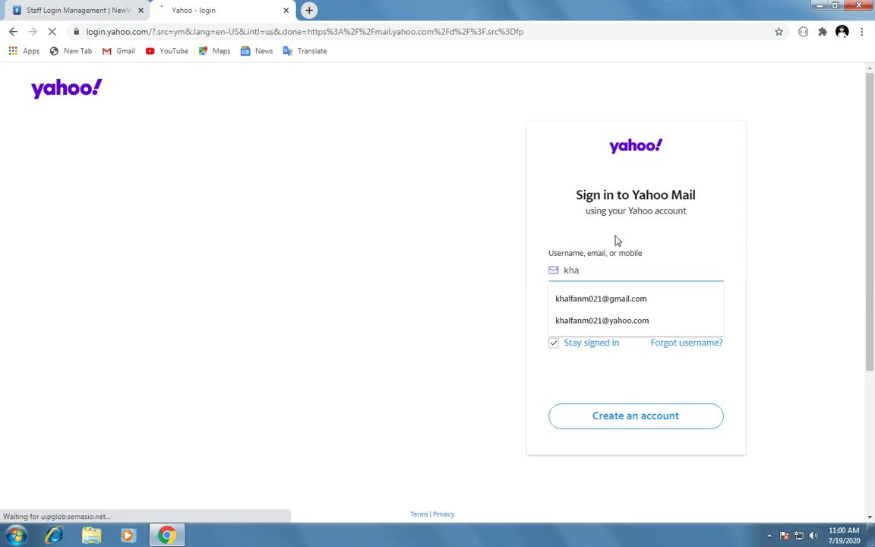
left_click(620, 325)
left_click(627, 319)
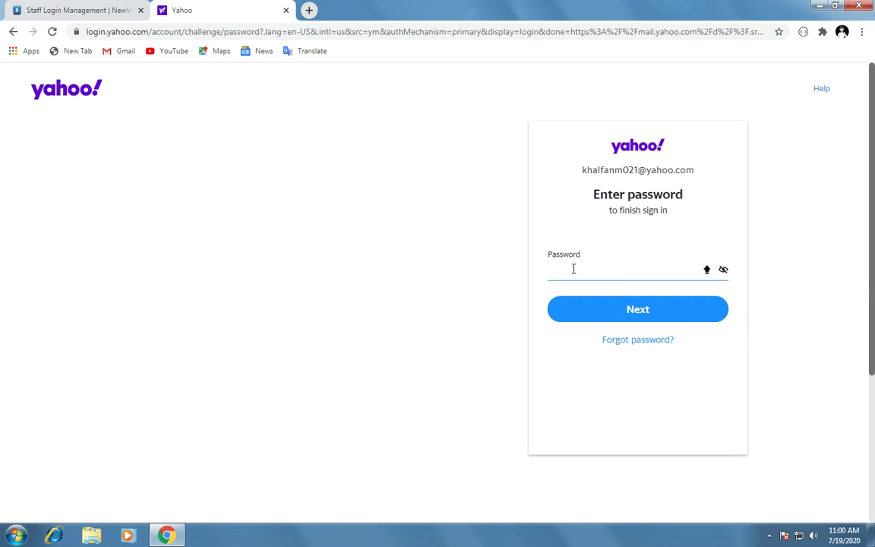
type("••••••••")
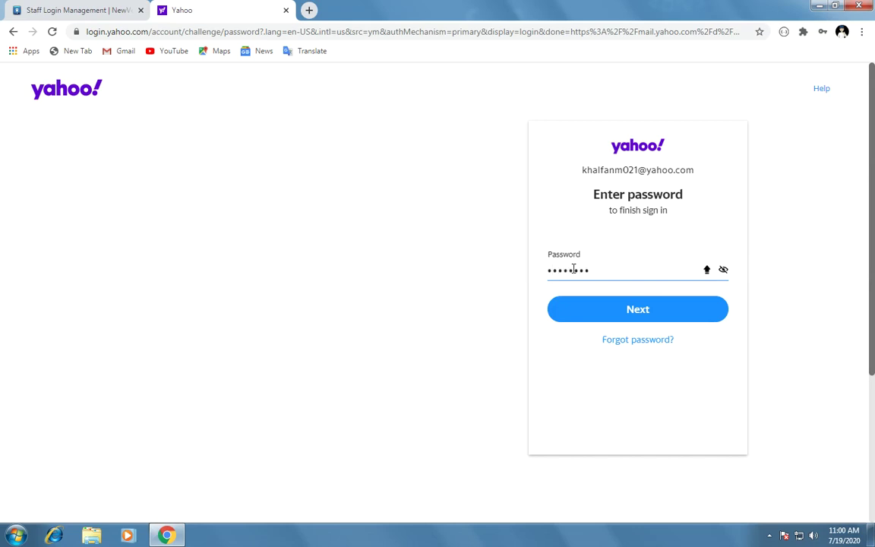
type("•")
key("Return")
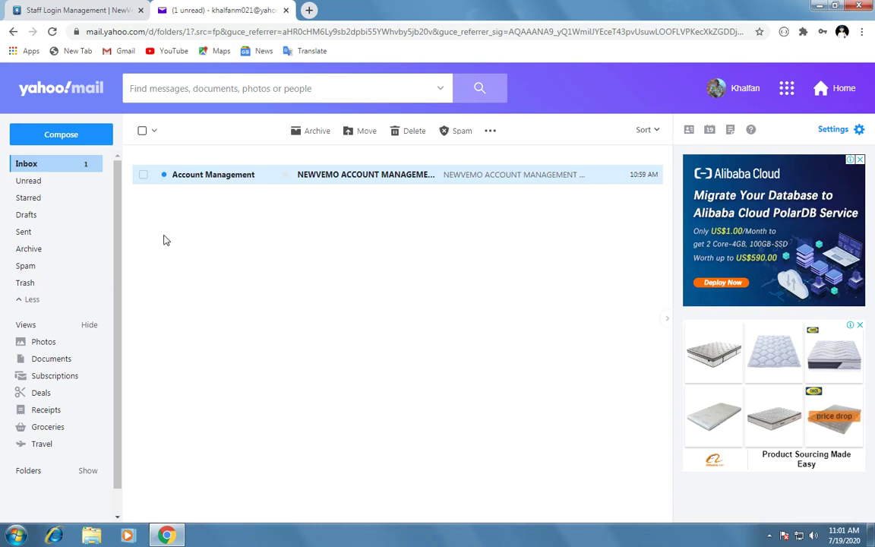
Step: Open the NEWVEMO ACCOUNT MANAGEMENT e-mail and follow its Activate My Account link
left_click(62, 165)
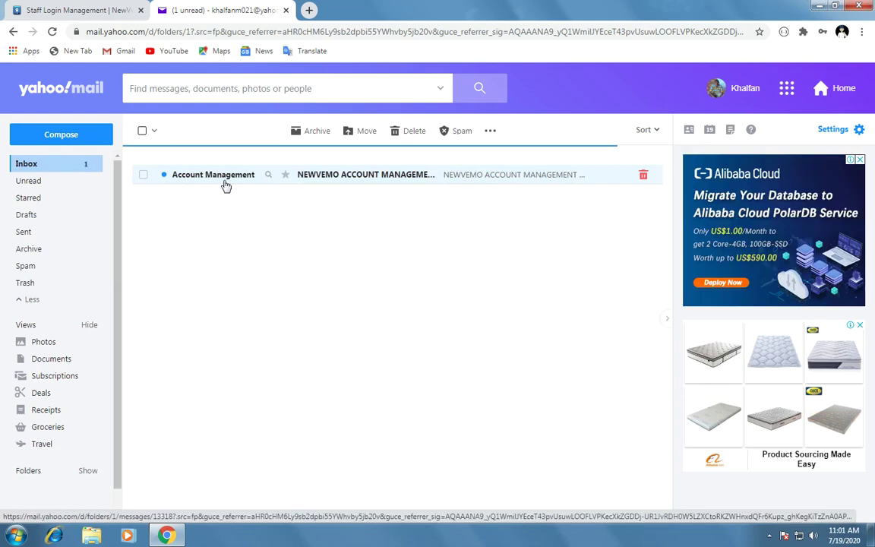
left_click(394, 181)
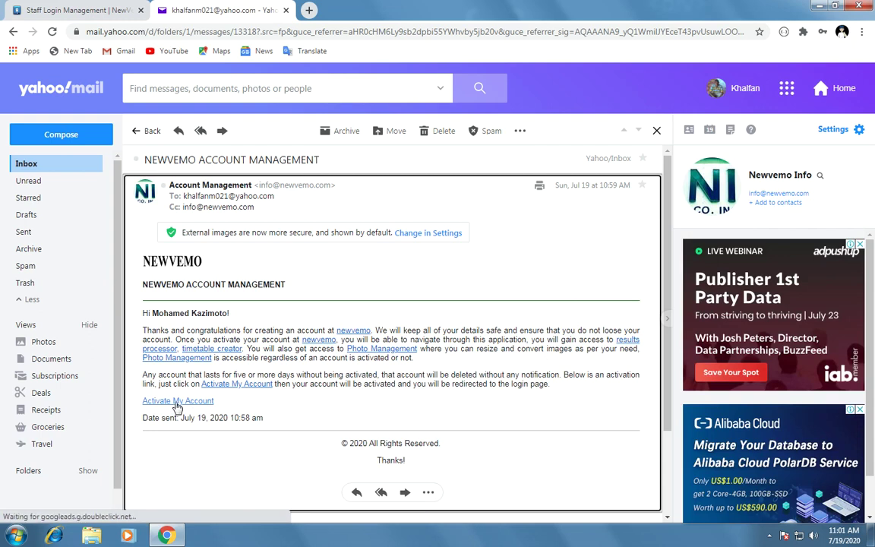
left_click(175, 407)
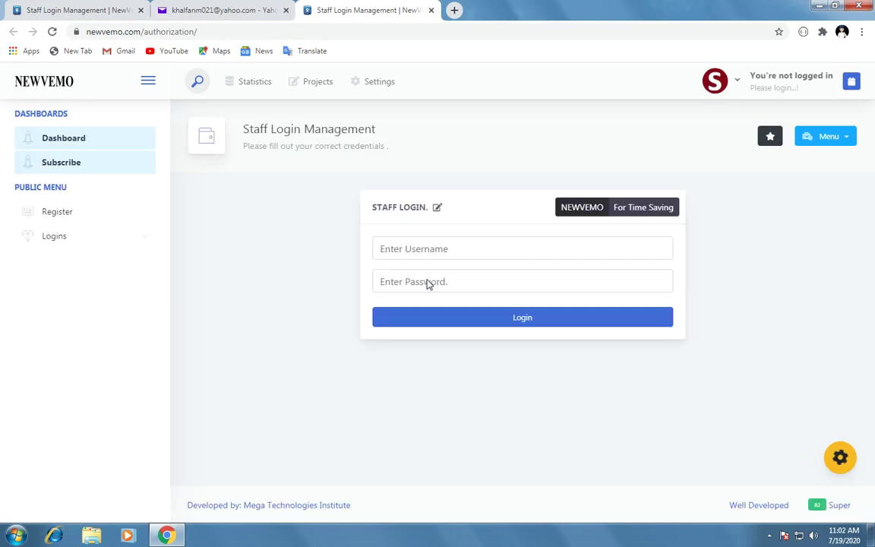
Step: Log in on the Staff Login page with the activated account's username and password
left_click(426, 256)
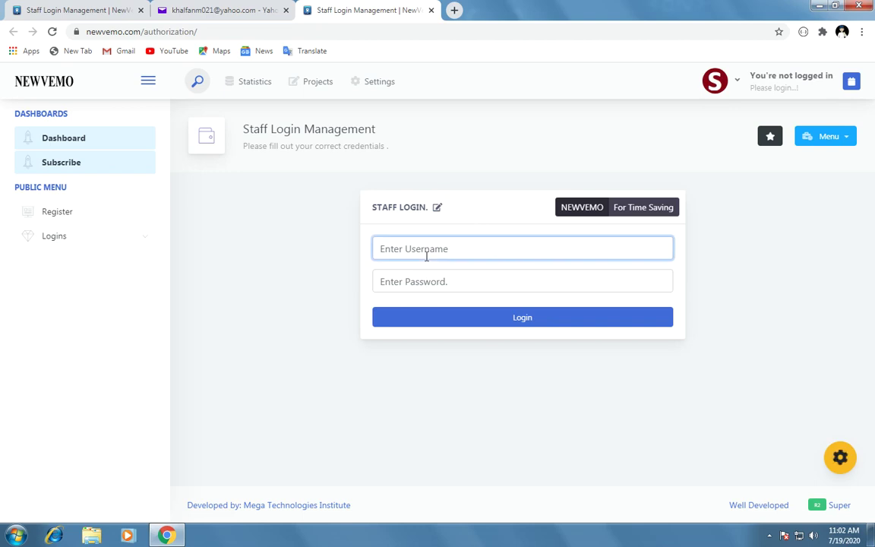
type("mohamed")
left_click(415, 279)
type("•••••")
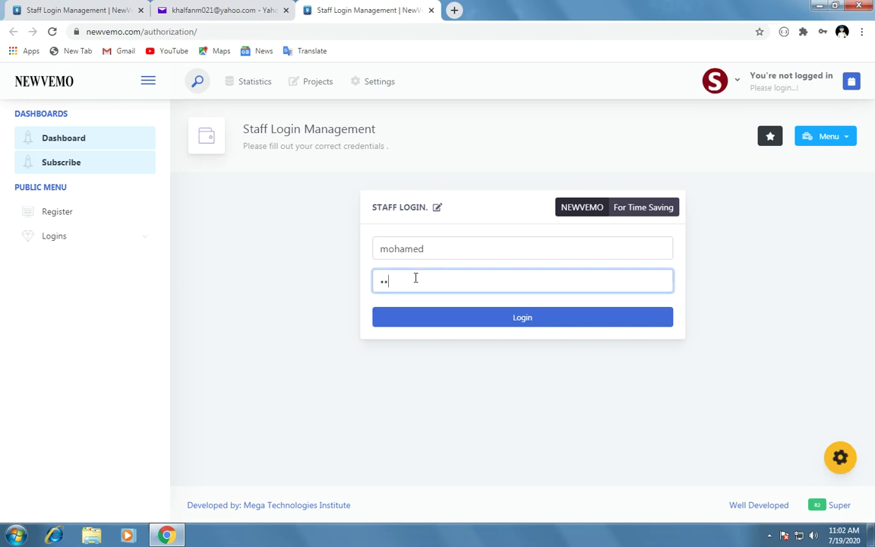
type("•••")
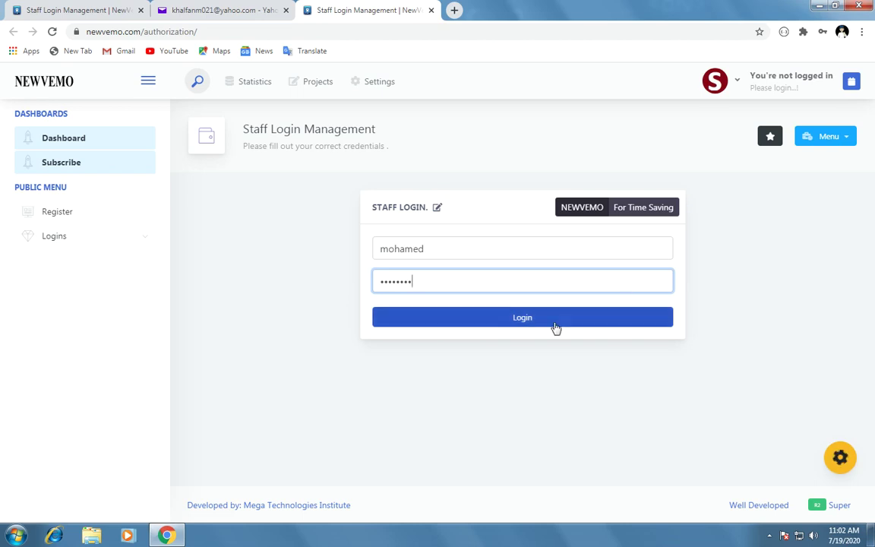
left_click(514, 325)
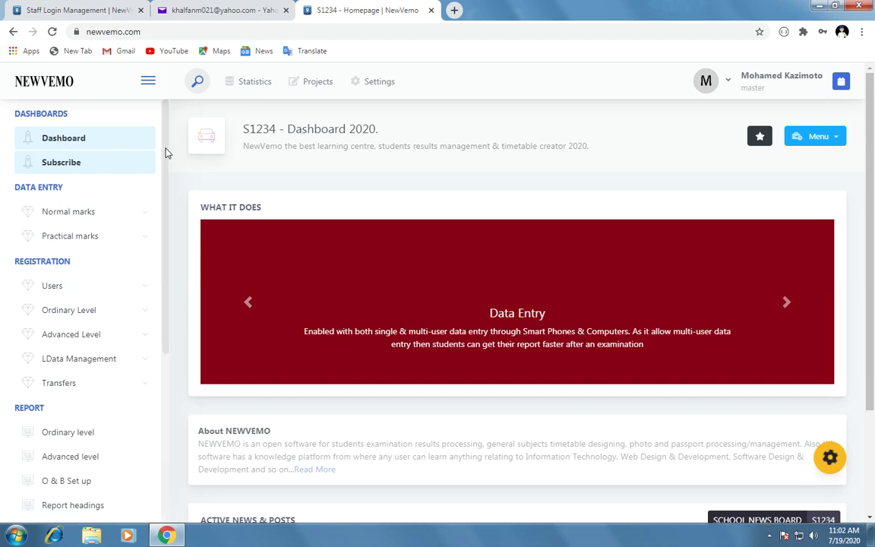
left_click_drag(168, 152, 156, 396)
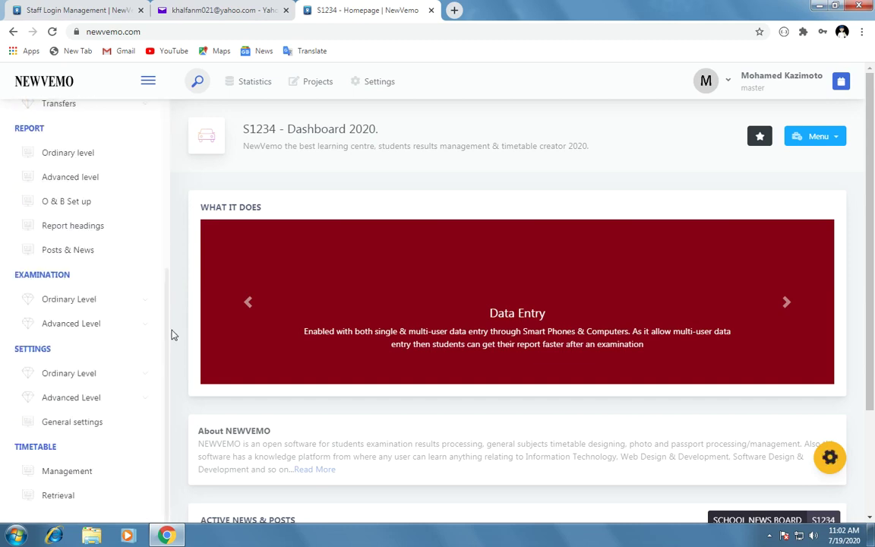
left_click_drag(168, 334, 170, 92)
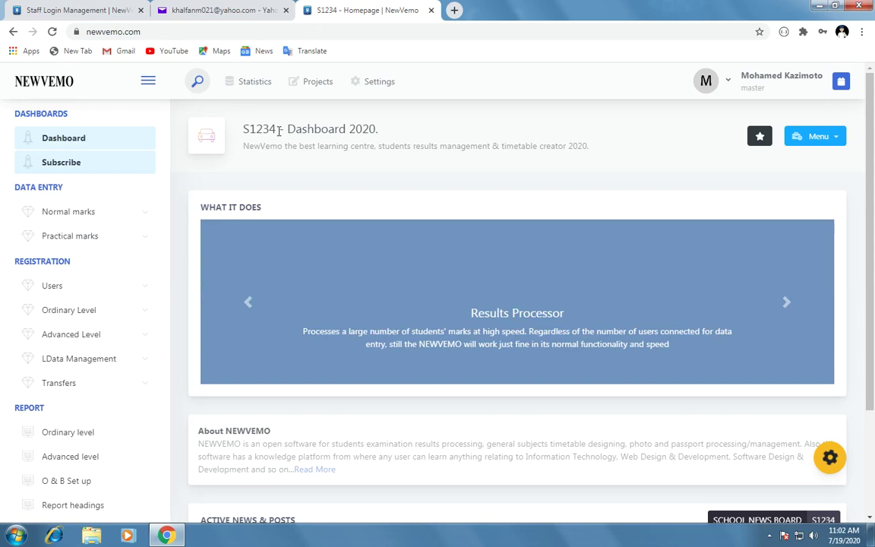
double_click(242, 131)
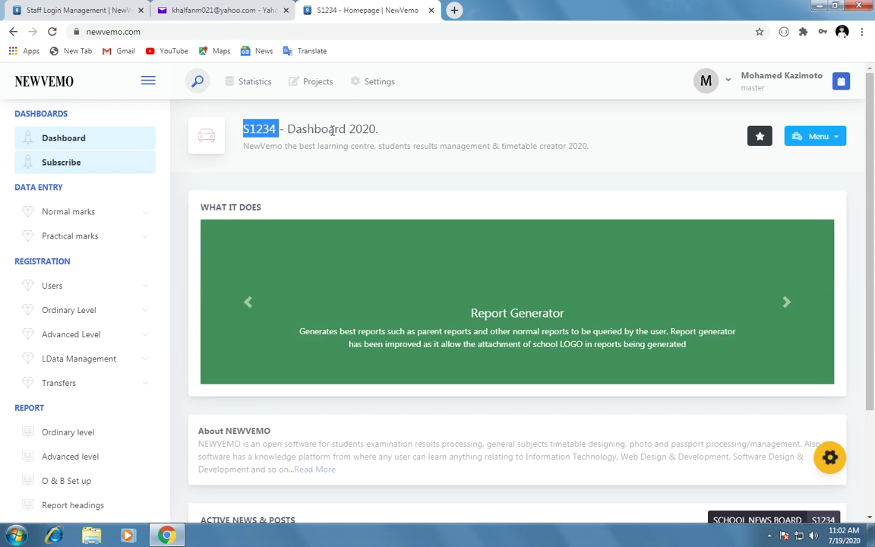
left_click(249, 129)
double_click(249, 129)
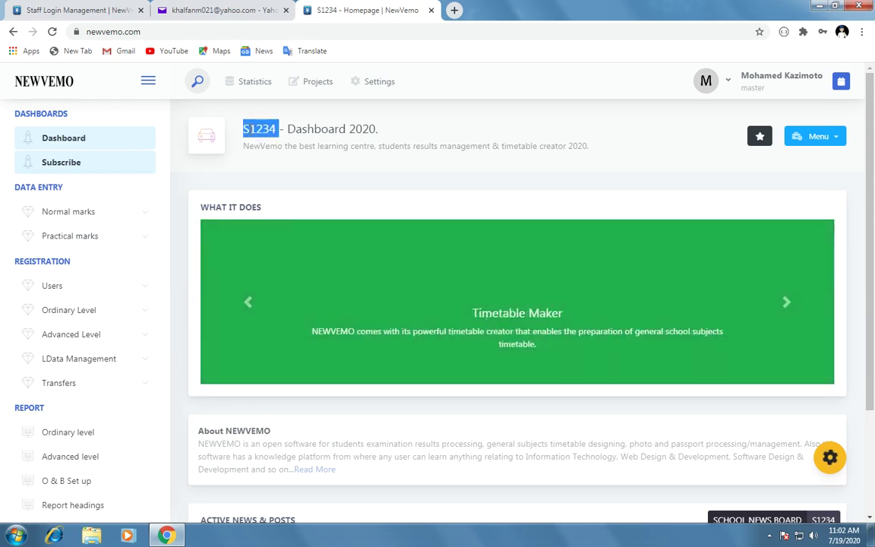